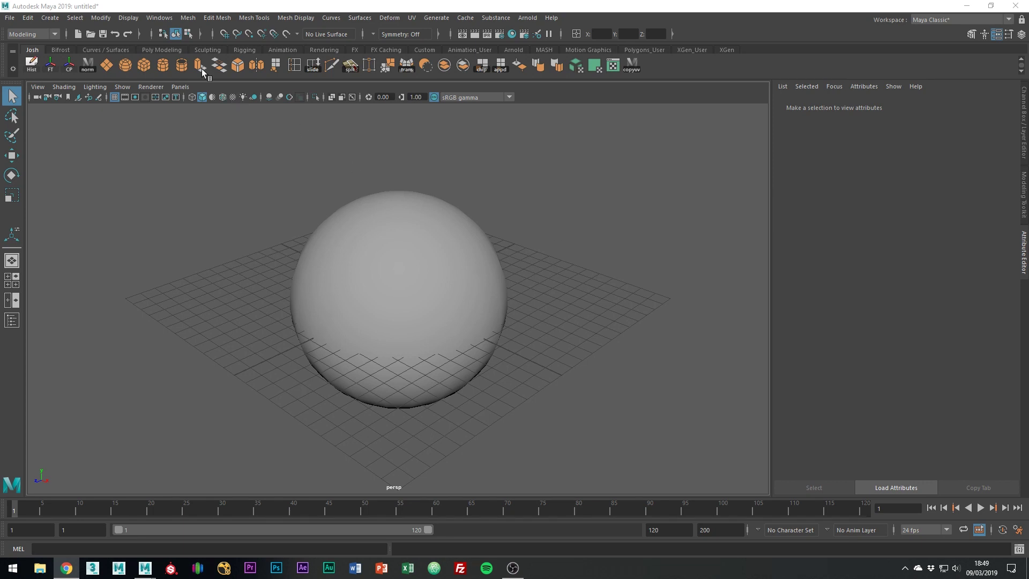
Open the Hotkey Editor from Settings/Preferences
{"action": "left_click", "coordinate": [159, 18]}
{"action": "mouse_move", "coordinate": [227, 124]}
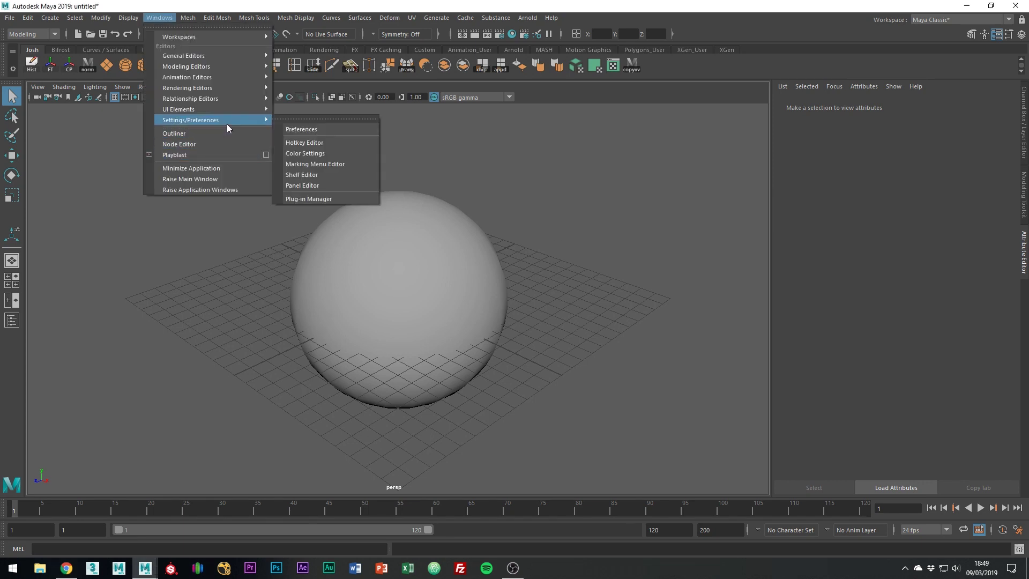
{"action": "left_click", "coordinate": [320, 143]}
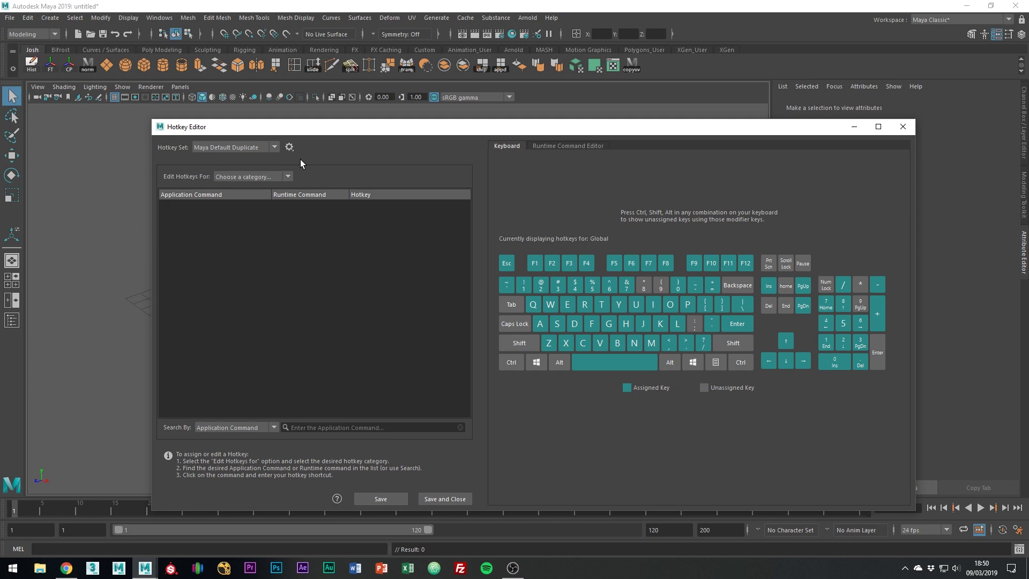
Show hotkeys for Menu items and expand the File commands
{"action": "left_click", "coordinate": [271, 176]}
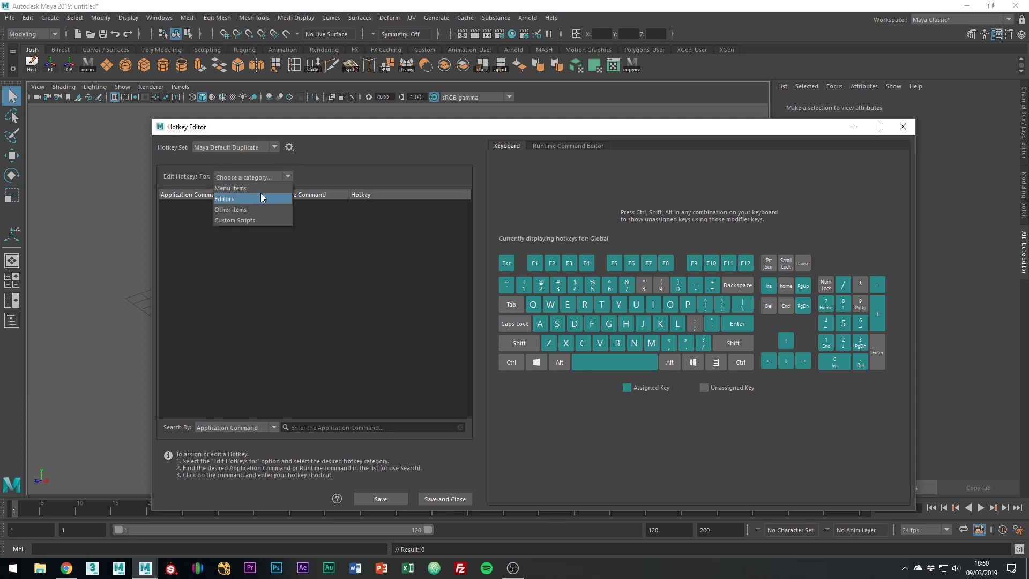
{"action": "left_click", "coordinate": [261, 188]}
{"action": "left_click", "coordinate": [10, 17]}
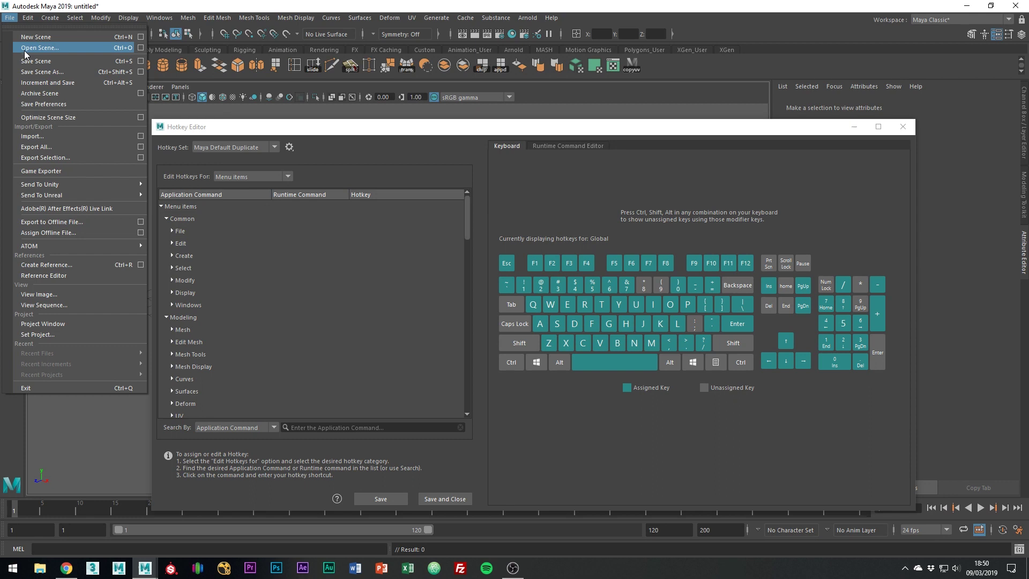
{"action": "left_click", "coordinate": [170, 227]}
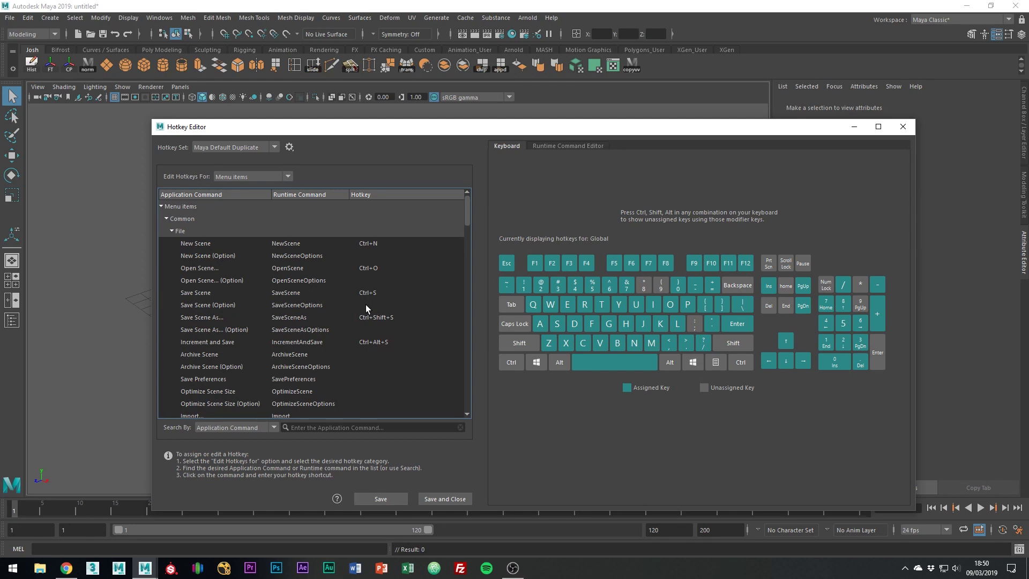
Search for 'outliner' and assign Alt+O to the Outliner command
{"action": "left_click", "coordinate": [346, 426]}
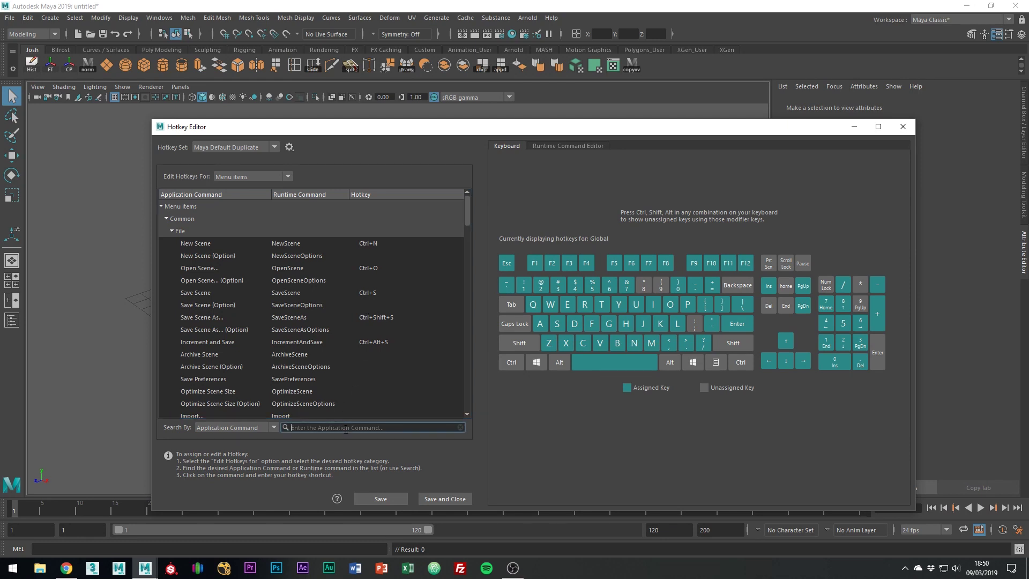
{"action": "type", "text": "outlin"}
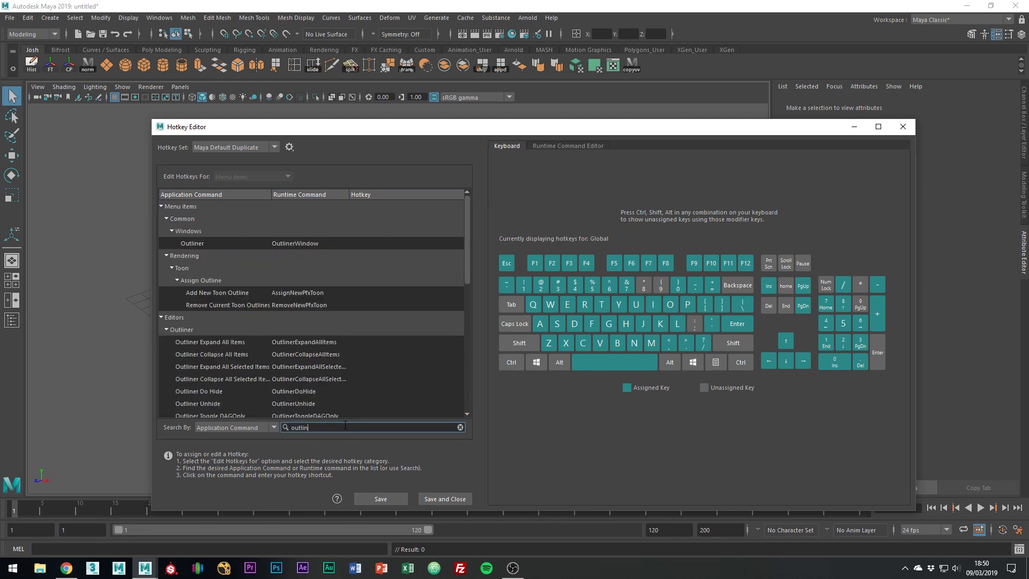
{"action": "type", "text": "er"}
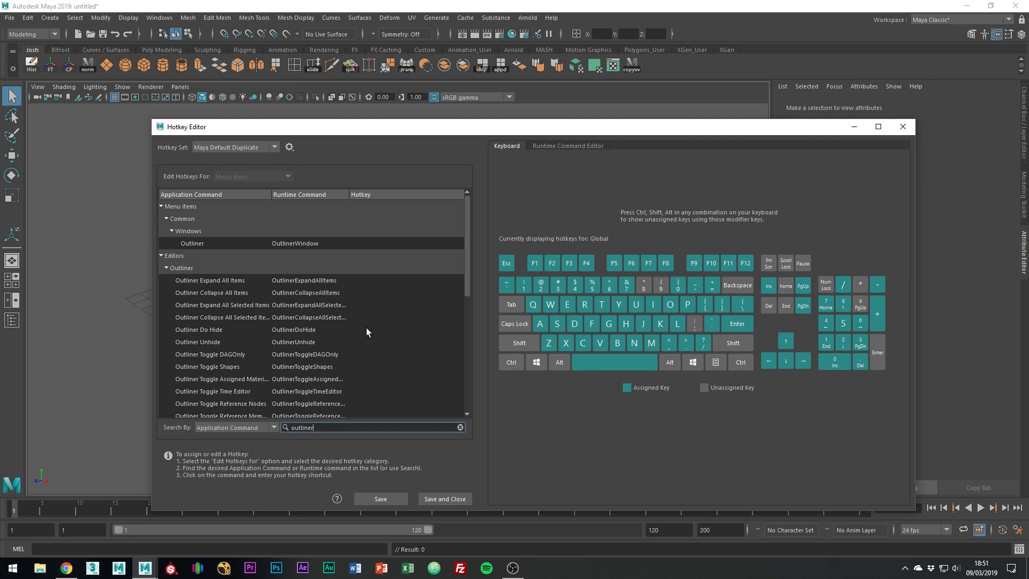
{"action": "left_click", "coordinate": [390, 247]}
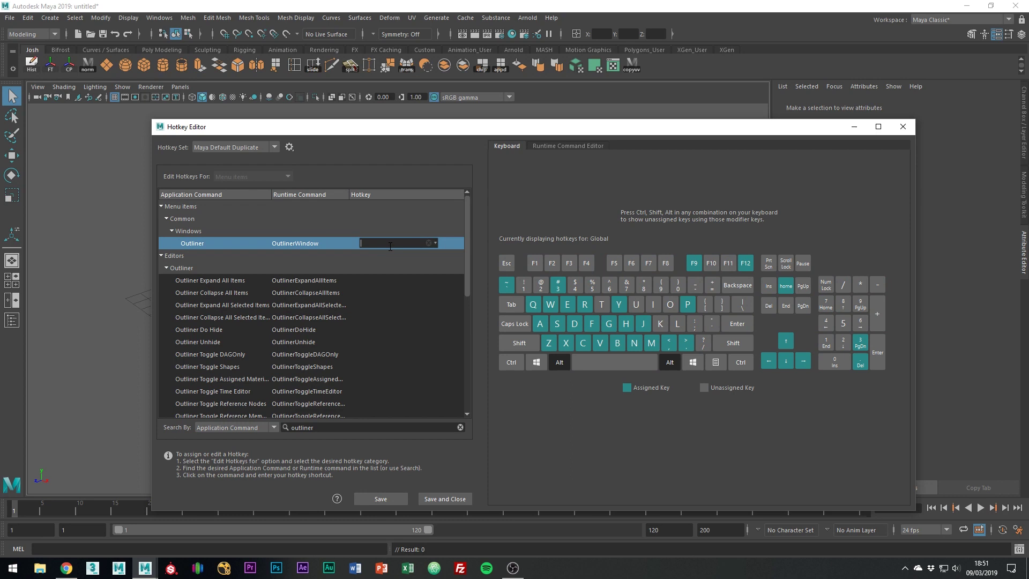
{"action": "key", "text": "alt+o"}
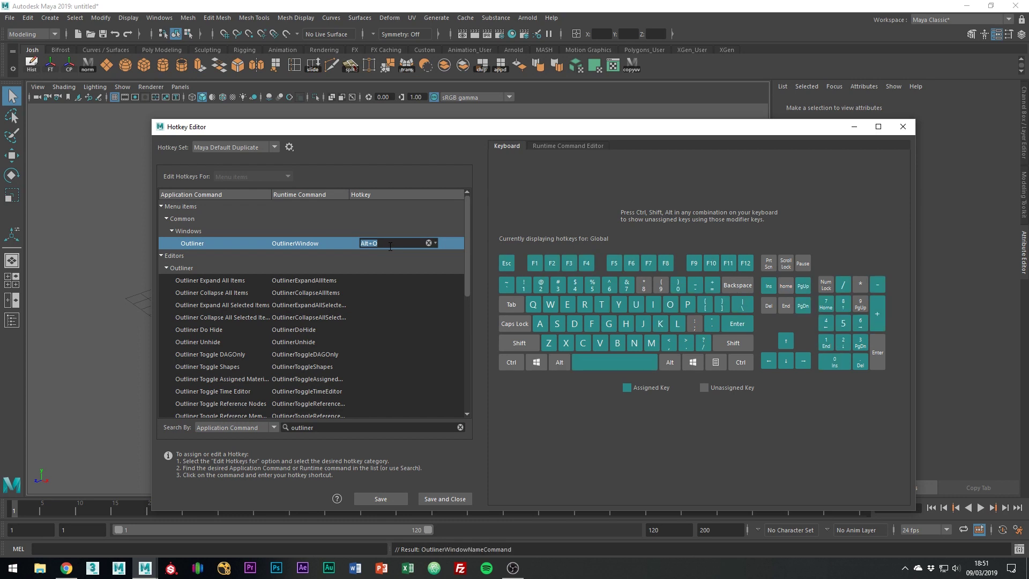
Keep the Alt+O hotkey triggering On Press and save the hotkey settings
{"action": "left_click", "coordinate": [434, 243]}
{"action": "left_click", "coordinate": [434, 242]}
{"action": "left_click", "coordinate": [435, 243]}
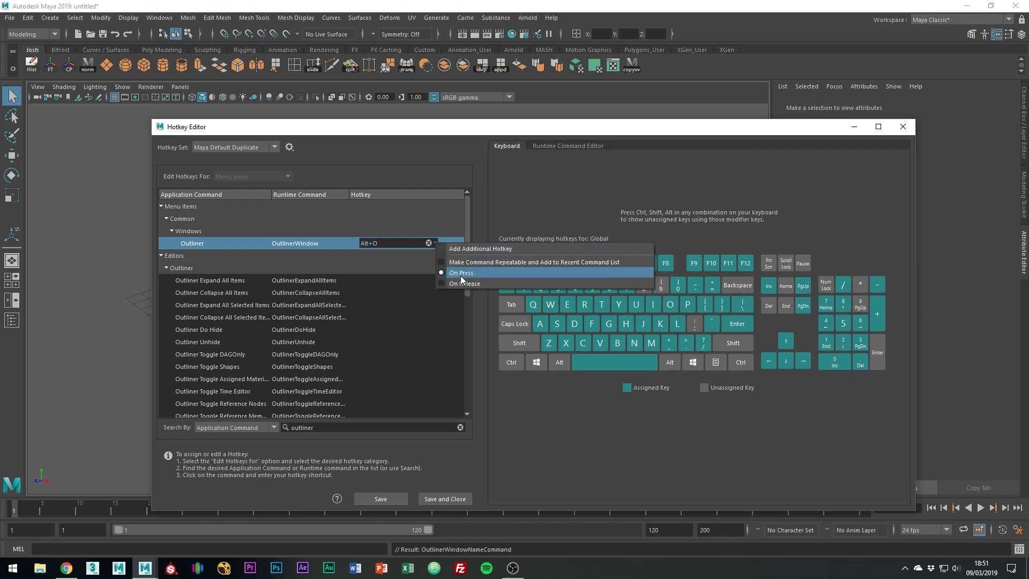
{"action": "left_click", "coordinate": [442, 473]}
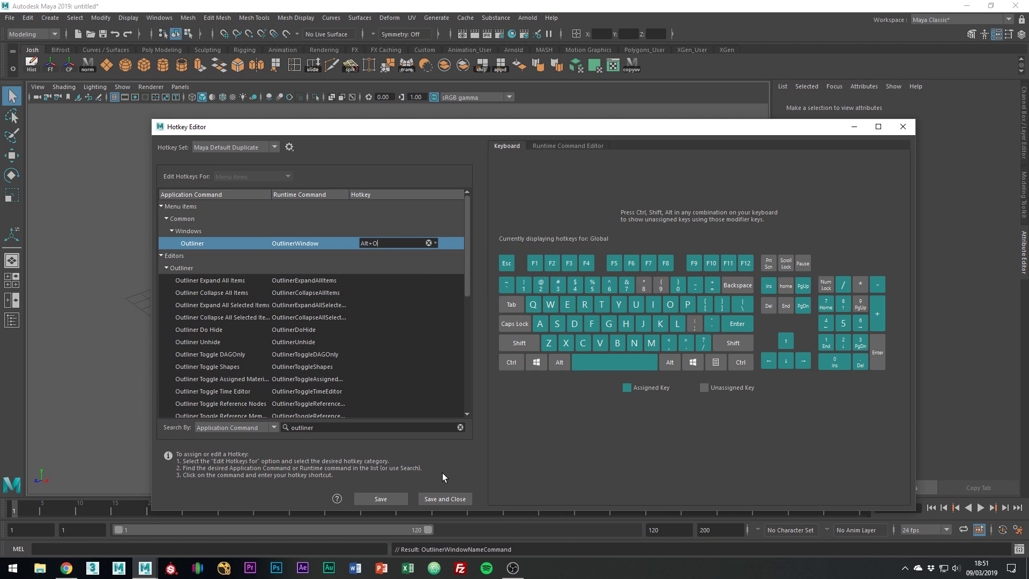
{"action": "left_click", "coordinate": [389, 498]}
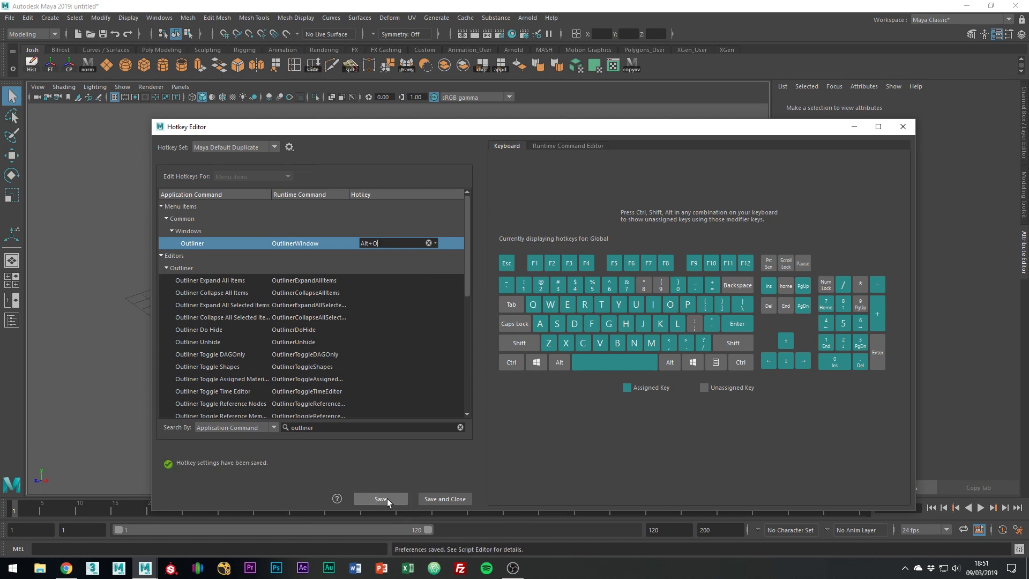
Open the Outliner with Alt+O, then delete the sphere's equator edge loop in Edge mode
{"action": "key", "text": "alt+o"}
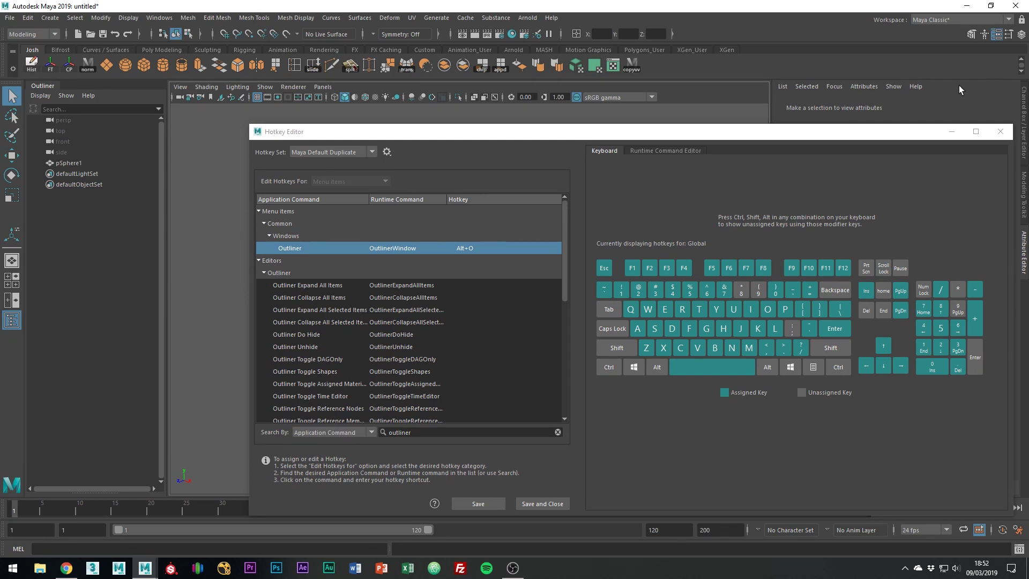
{"action": "left_click", "coordinate": [952, 131]}
{"action": "left_click", "coordinate": [497, 313]}
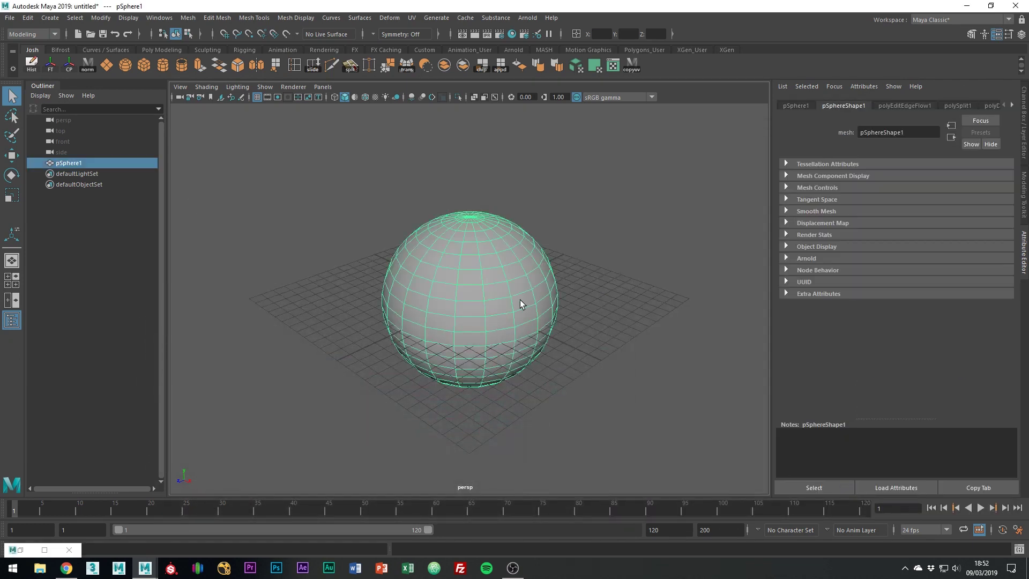
{"action": "right_click_drag", "start_coordinate": [525, 303], "coordinate": [519, 270]}
{"action": "double_click", "coordinate": [497, 298]}
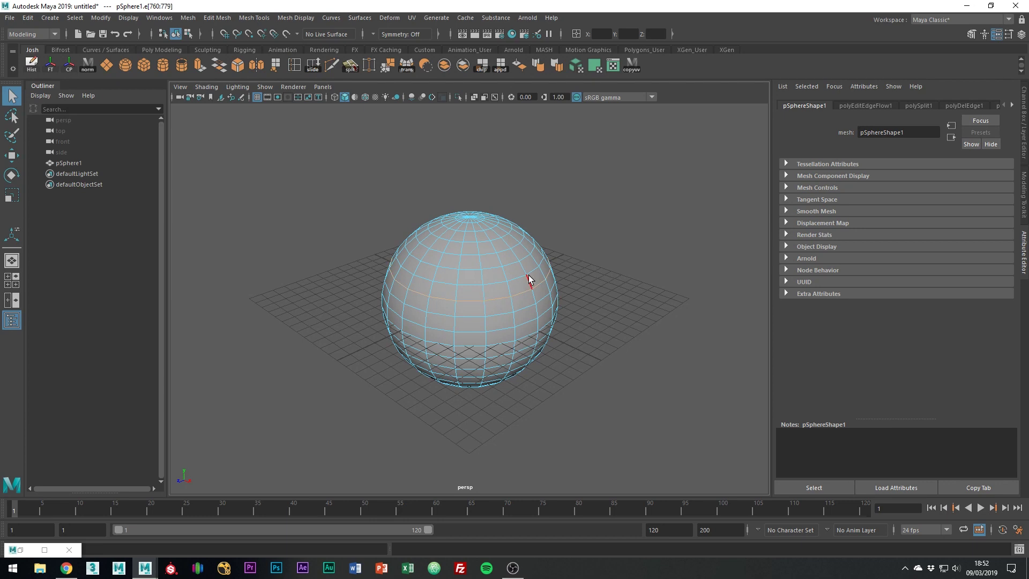
{"action": "key", "text": "Delete"}
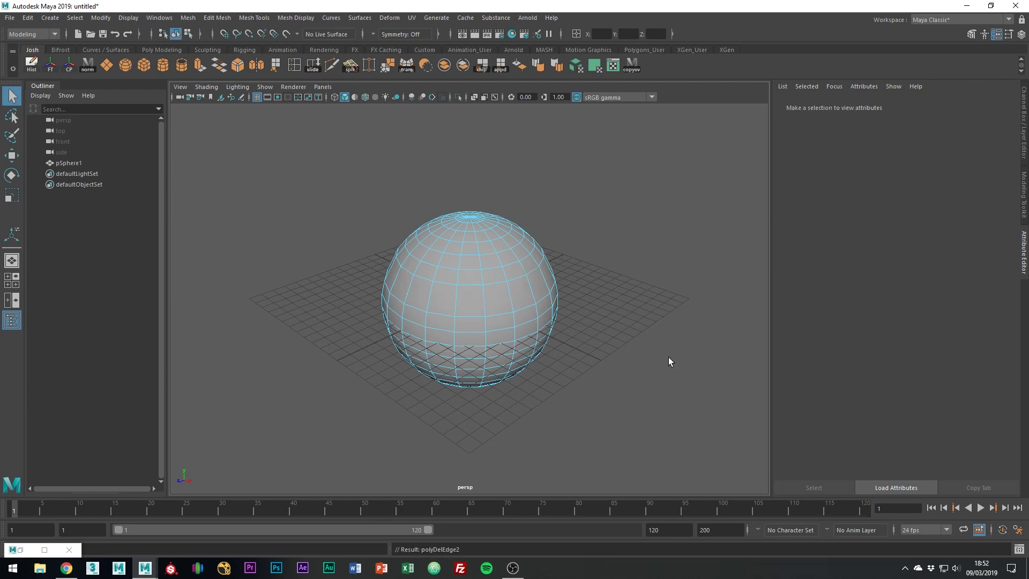
Delete three more individual edges from the sphere
{"action": "left_click", "coordinate": [489, 270]}
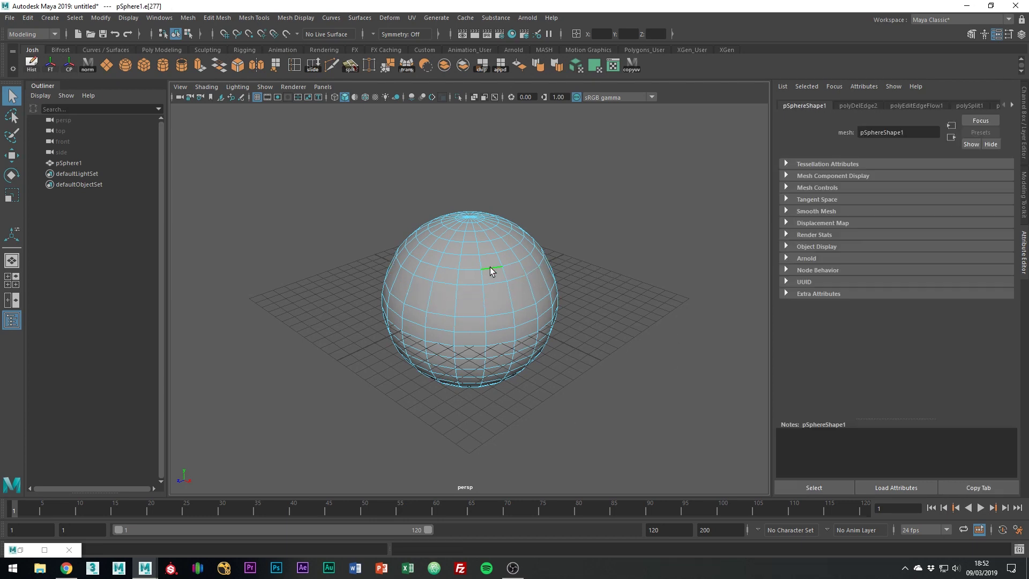
{"action": "key", "text": "Delete"}
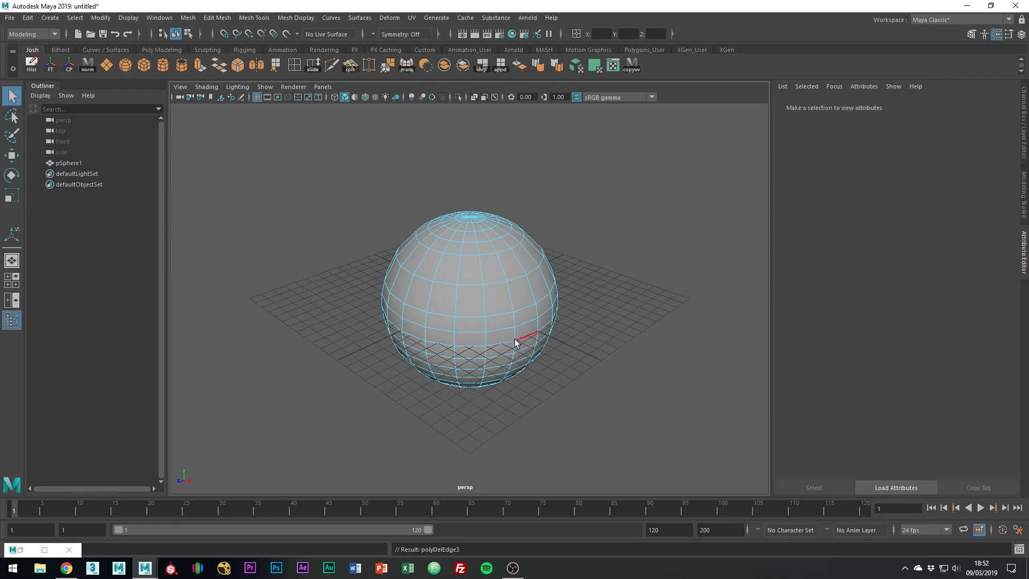
{"action": "left_click", "coordinate": [498, 329]}
{"action": "key", "text": "Delete"}
{"action": "left_click", "coordinate": [507, 364]}
{"action": "key", "text": "Delete"}
Reopen the Hotkey Editor with Ctrl+Alt+H, list Custom Scripts, and move it beside the sphere
{"action": "key", "text": "ctrl+alt+h"}
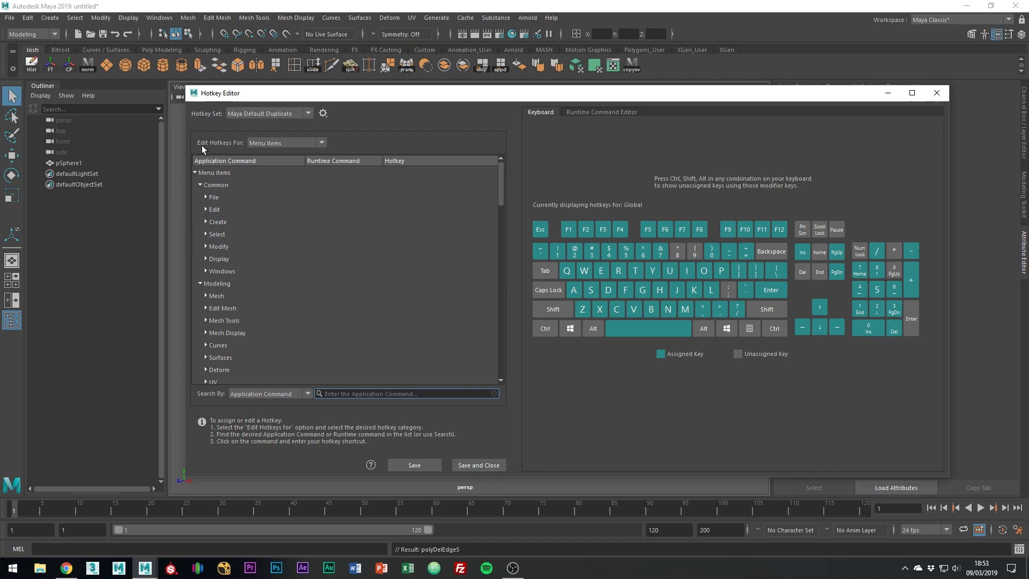
{"action": "left_click", "coordinate": [275, 144]}
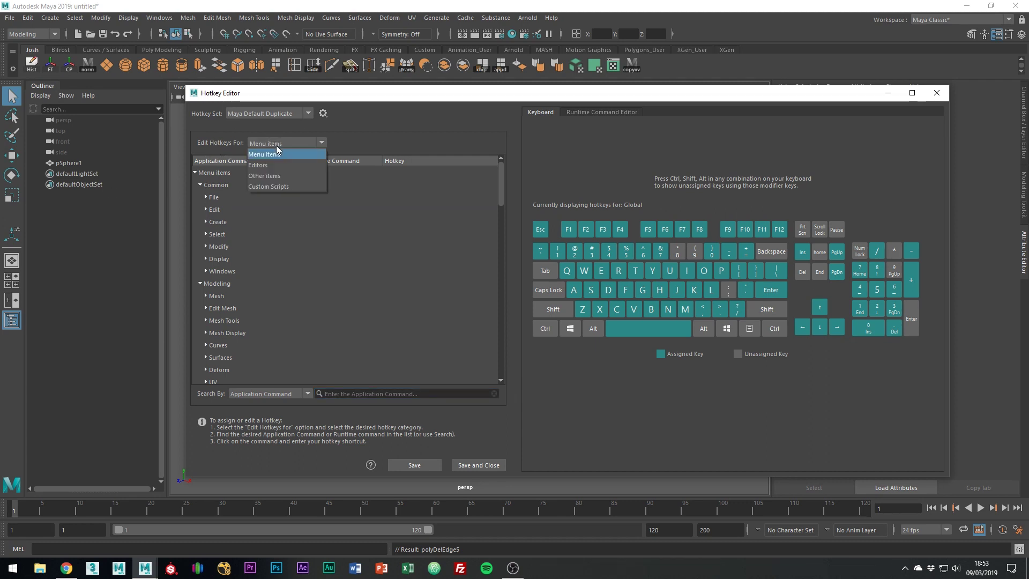
{"action": "left_click", "coordinate": [281, 185]}
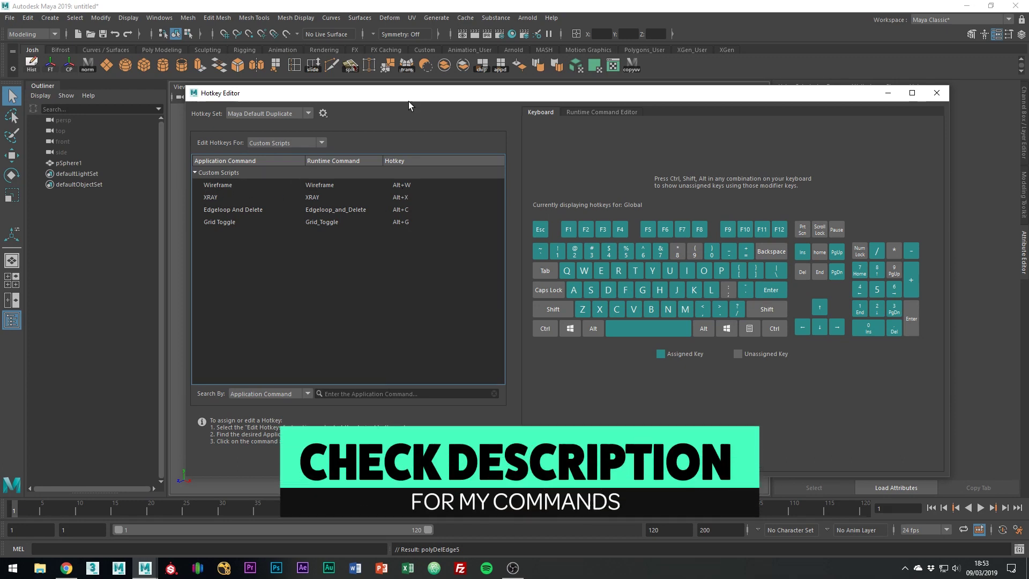
{"action": "left_click_drag", "start_coordinate": [409, 96], "coordinate": [712, 97]}
Return the sphere to object mode and test Alt+W wireframe and Alt+X X-ray on and off
{"action": "right_click_drag", "start_coordinate": [363, 262], "coordinate": [403, 198]}
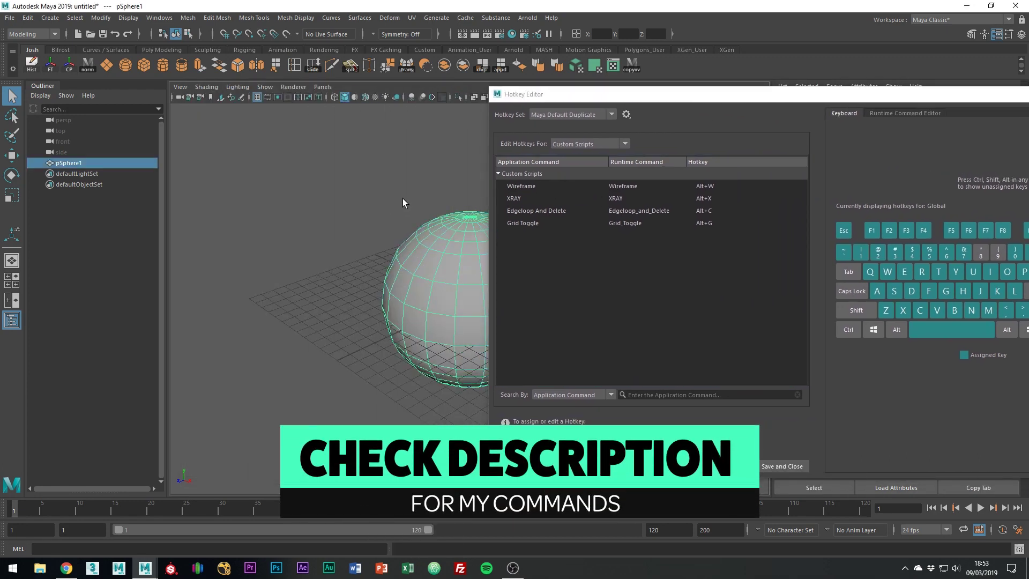
{"action": "left_click", "coordinate": [401, 198]}
{"action": "middle_click_drag", "start_coordinate": [401, 198], "coordinate": [282, 188], "text": "alt"}
{"action": "key", "text": "alt+w"}
{"action": "key", "text": "alt+w"}
{"action": "key", "text": "alt+w"}
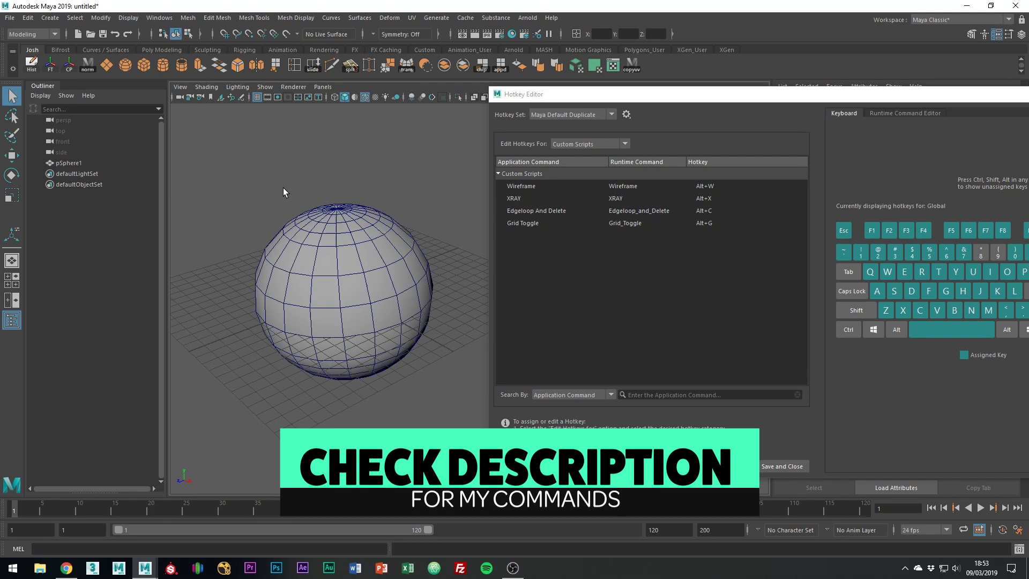
{"action": "key", "text": "alt+x"}
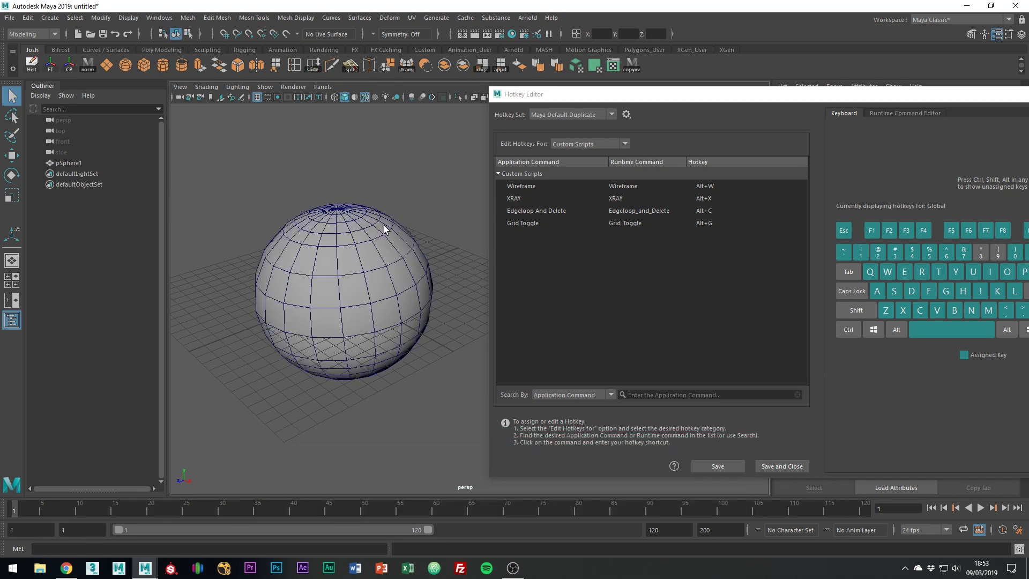
{"action": "mouse_move", "coordinate": [396, 237]}
{"action": "left_mouse_down", "text": "alt"}
{"action": "mouse_move", "coordinate": [324, 226]}
{"action": "mouse_move", "coordinate": [409, 235]}
{"action": "mouse_move", "coordinate": [411, 248]}
{"action": "left_mouse_up", "text": "alt"}
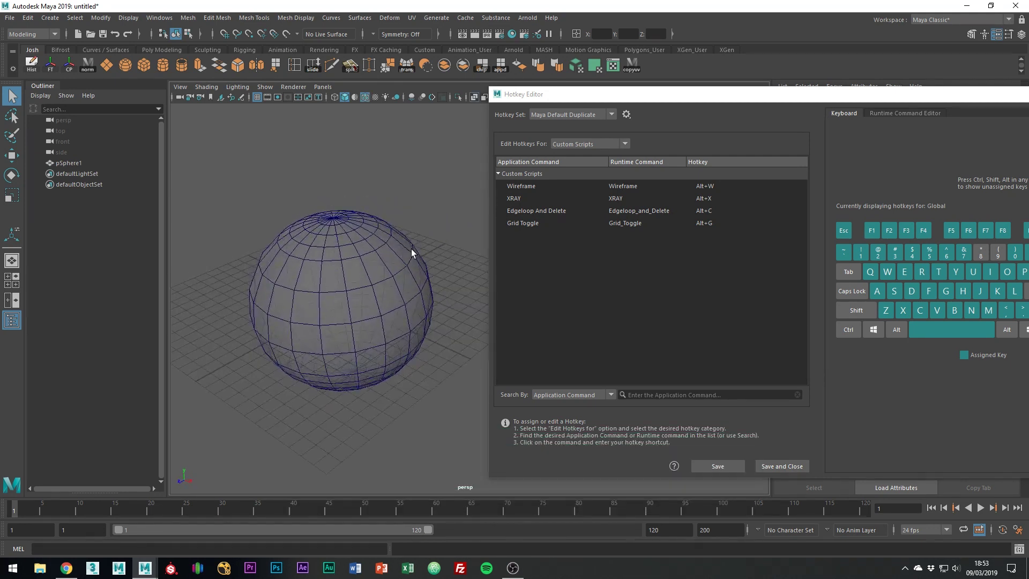
{"action": "key", "text": "alt+x"}
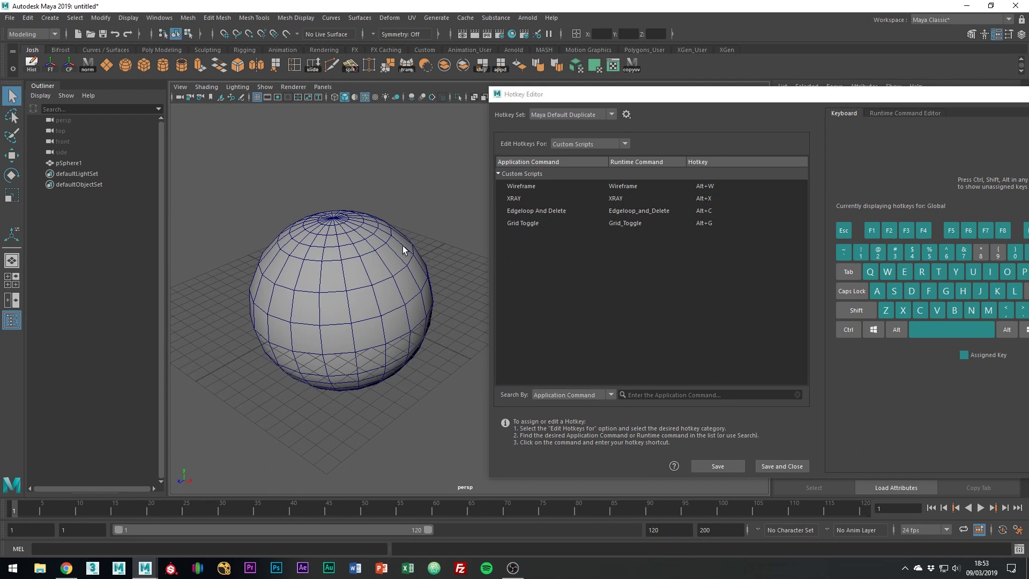
Search commands for 'loop', select To Edge Loop, and copy its polySelectSp -loop; script
{"action": "left_click_drag", "start_coordinate": [394, 246], "coordinate": [384, 253], "text": "alt"}
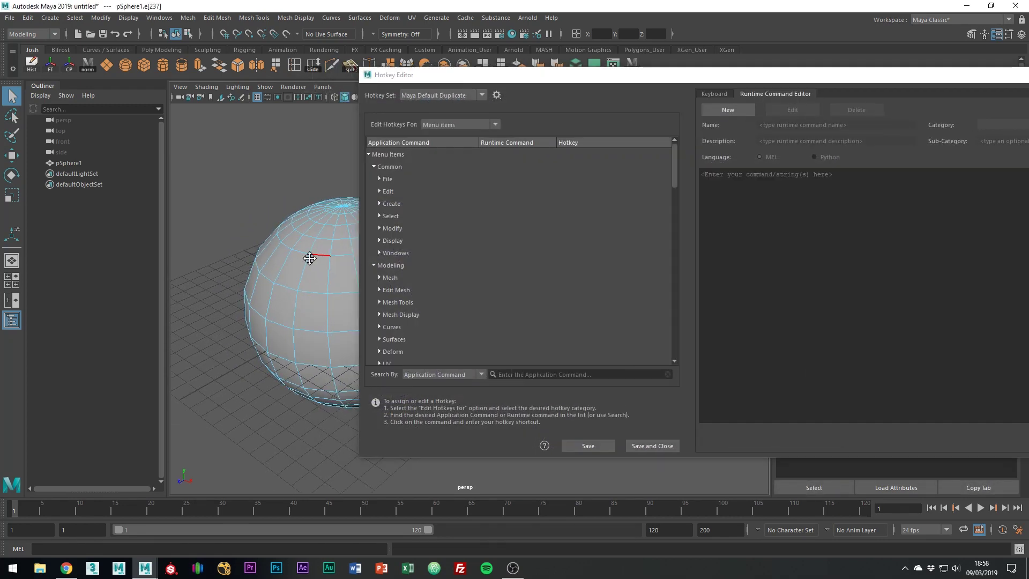
{"action": "left_click_drag", "start_coordinate": [289, 274], "coordinate": [293, 249], "text": "alt"}
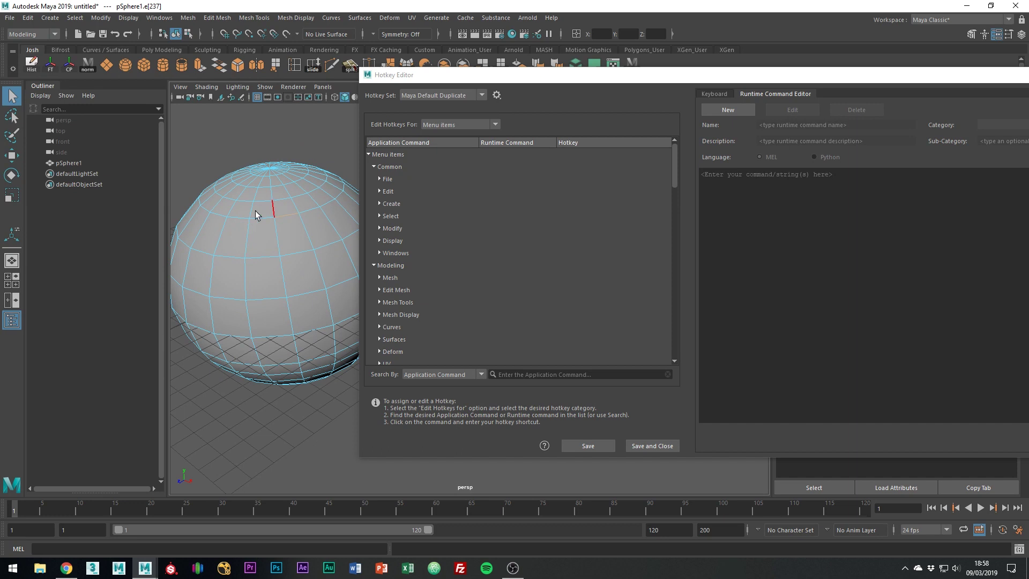
{"action": "left_click", "coordinate": [507, 375]}
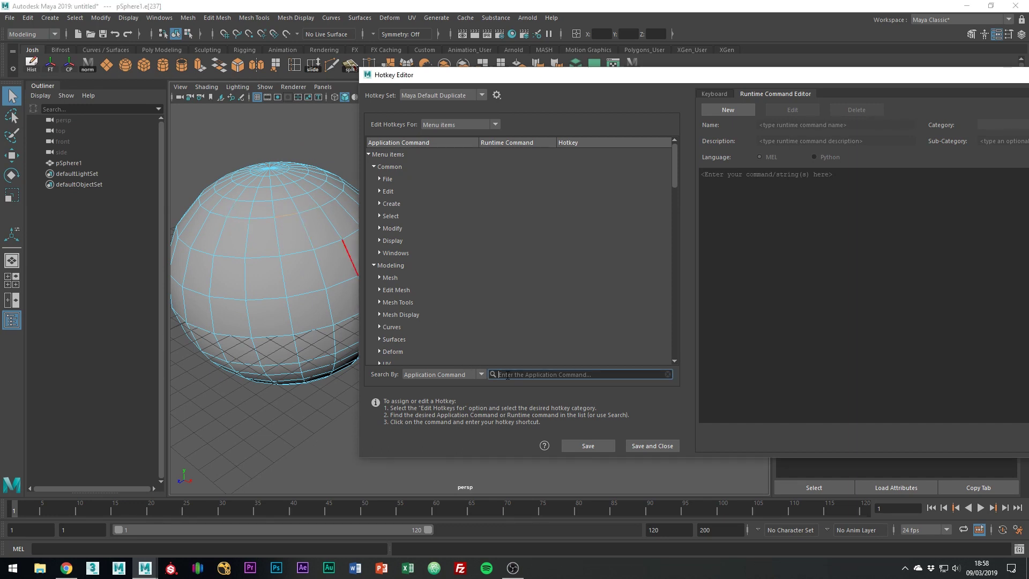
{"action": "type", "text": "loop"}
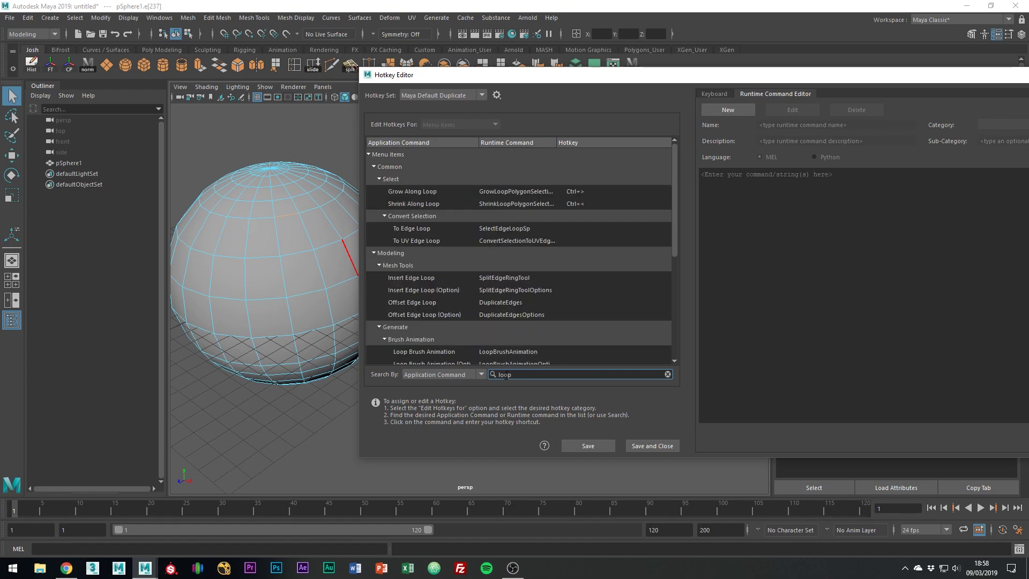
{"action": "left_click", "coordinate": [427, 229]}
{"action": "left_click_drag", "start_coordinate": [776, 174], "coordinate": [696, 175]}
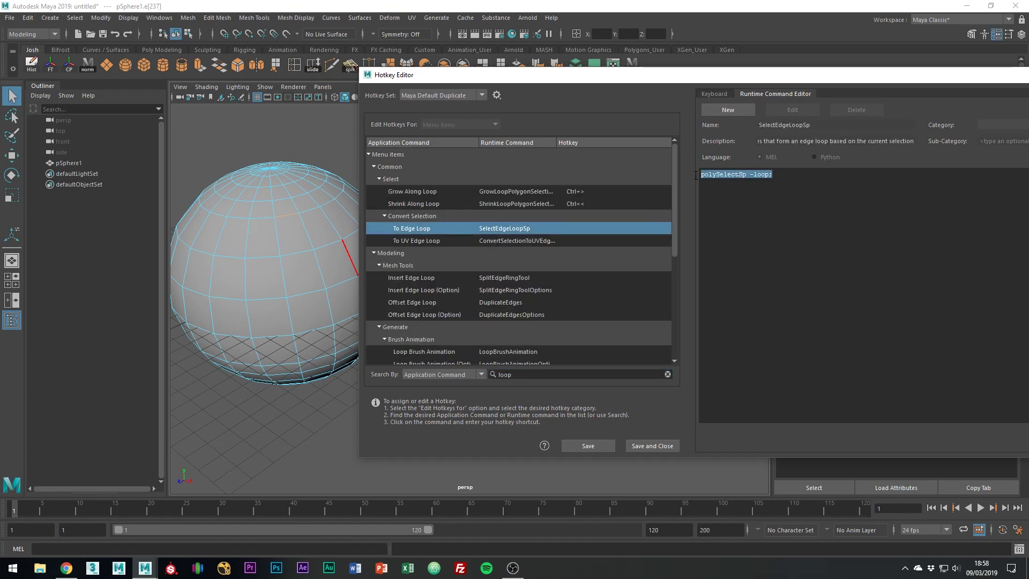
{"action": "key", "text": "ctrl+c"}
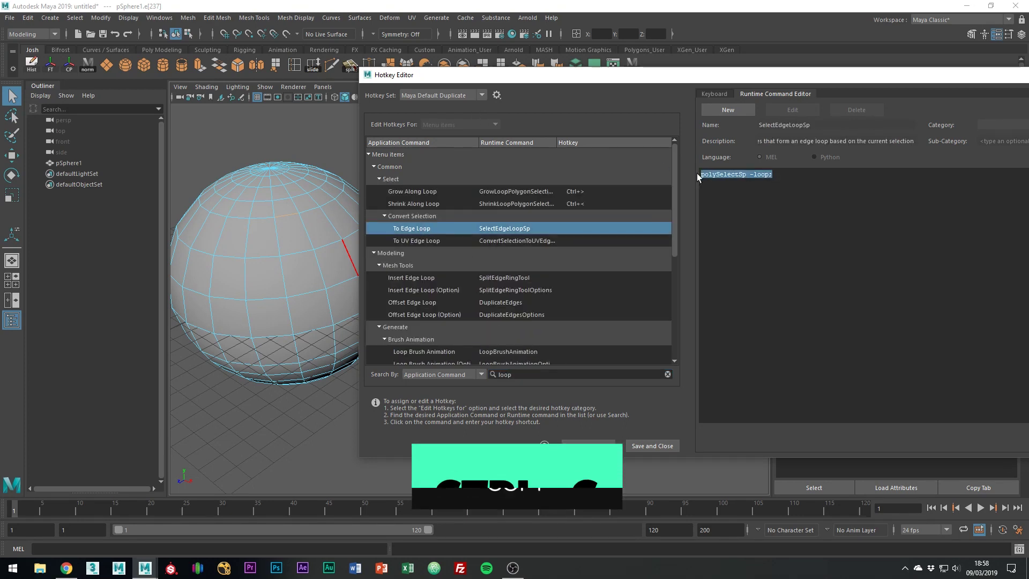
Create a Custom Scripts runtime command named edge_delete running polySelectSp -loop; and save it
{"action": "left_click", "coordinate": [668, 374]}
{"action": "left_click", "coordinate": [458, 124]}
{"action": "left_click", "coordinate": [450, 166]}
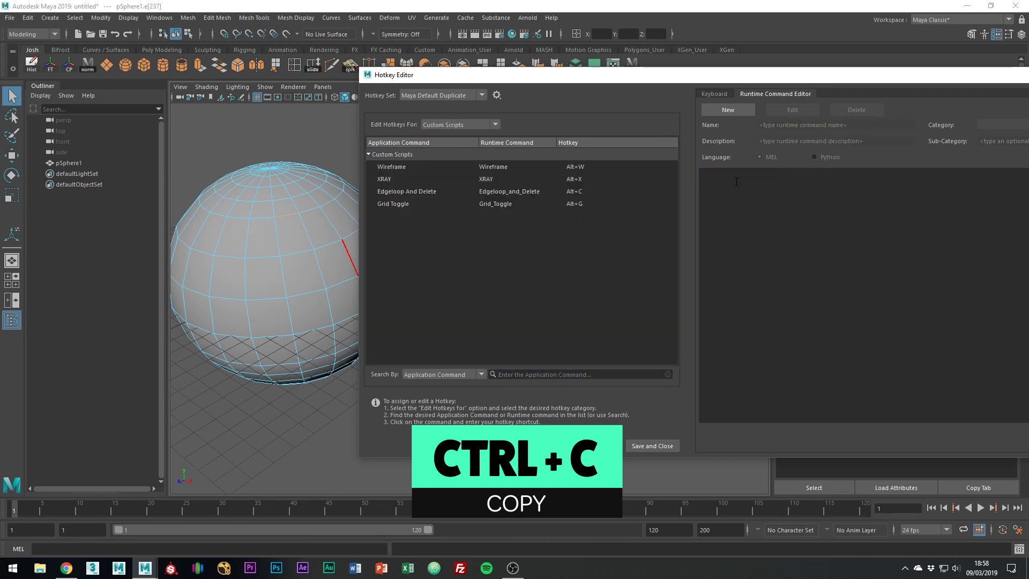
{"action": "left_click", "coordinate": [728, 110]}
{"action": "key", "text": "ctrl+v"}
{"action": "left_click", "coordinate": [774, 124]}
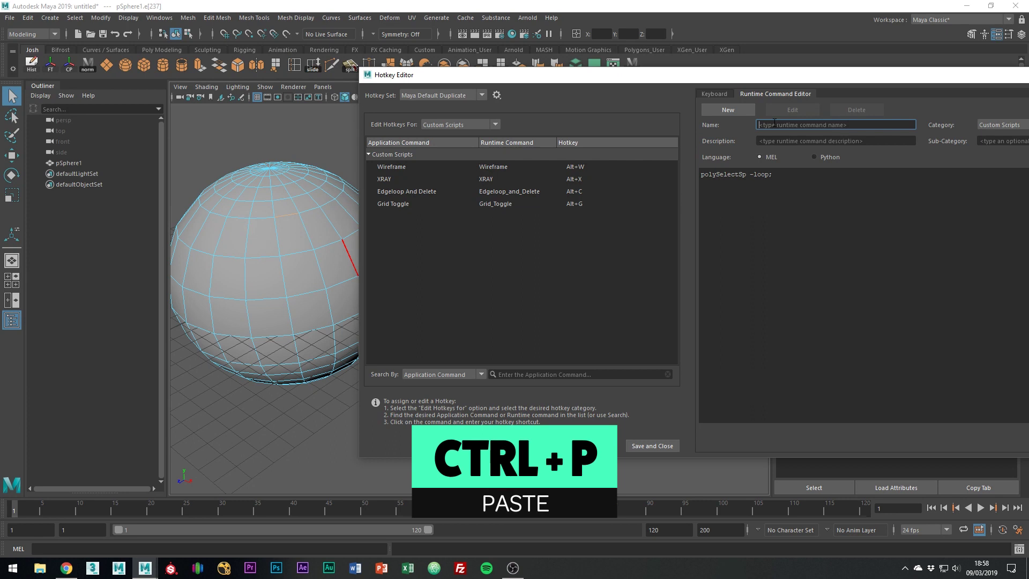
{"action": "type", "text": "edge_delete"}
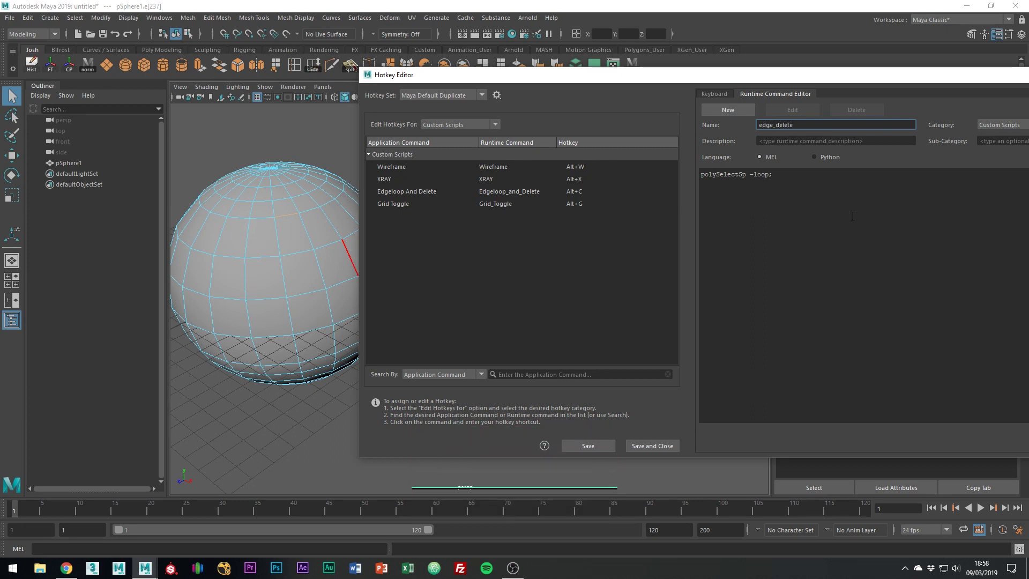
{"action": "left_click_drag", "start_coordinate": [889, 81], "coordinate": [744, 58]}
{"action": "left_click", "coordinate": [939, 413]}
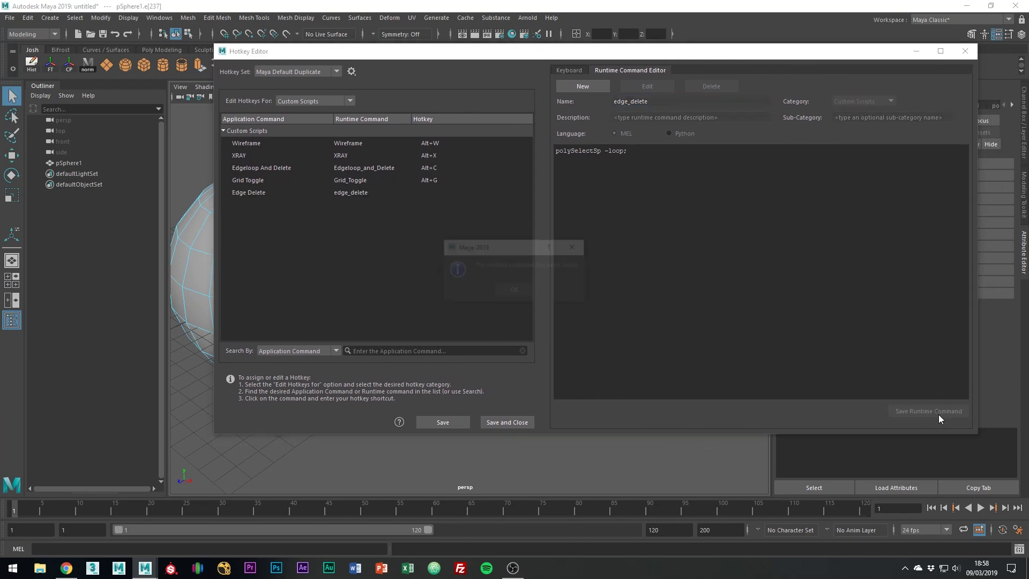
{"action": "left_click", "coordinate": [513, 290]}
Bind Ctrl+Alt+C to Edge Delete and test it on a sphere edge loop
{"action": "left_click", "coordinate": [437, 194]}
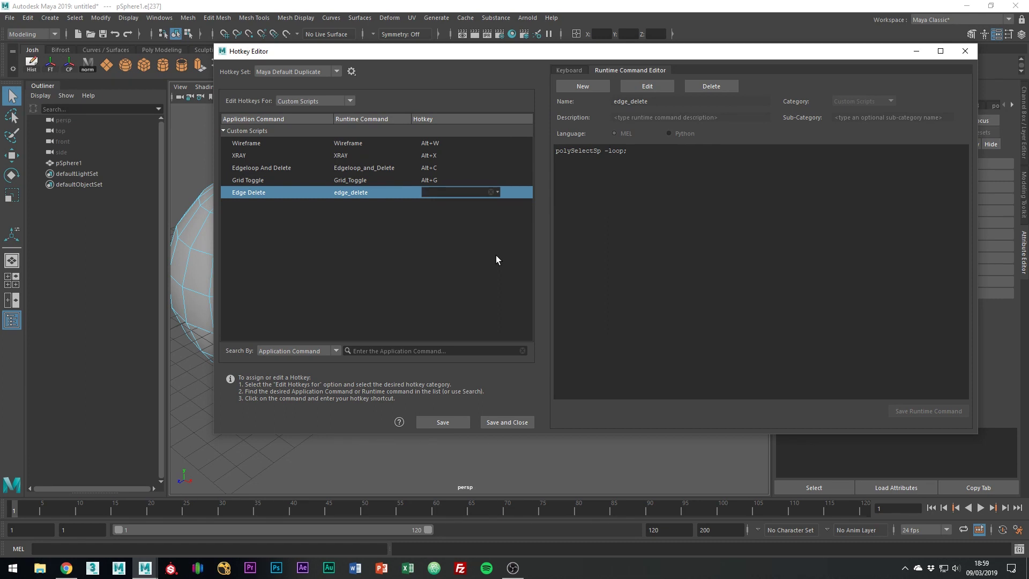
{"action": "key", "text": "ctrl+alt+c"}
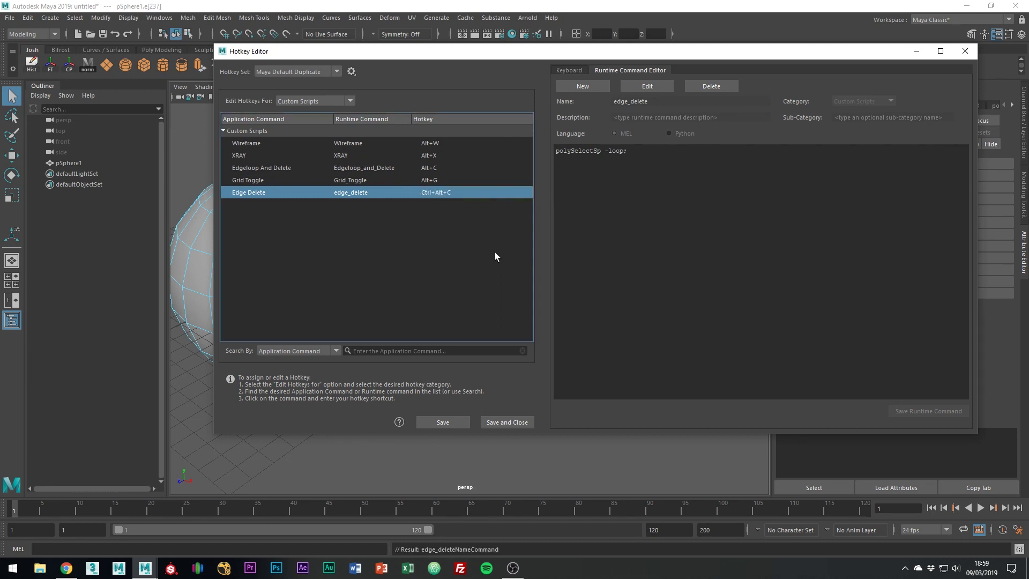
{"action": "left_click_drag", "start_coordinate": [546, 58], "coordinate": [676, 77]}
{"action": "mouse_move", "coordinate": [306, 264]}
{"action": "left_mouse_down", "text": "alt"}
{"action": "mouse_move", "coordinate": [267, 252]}
{"action": "mouse_move", "coordinate": [287, 268]}
{"action": "left_mouse_up", "text": "alt"}
{"action": "key", "text": "ctrl+alt+c"}
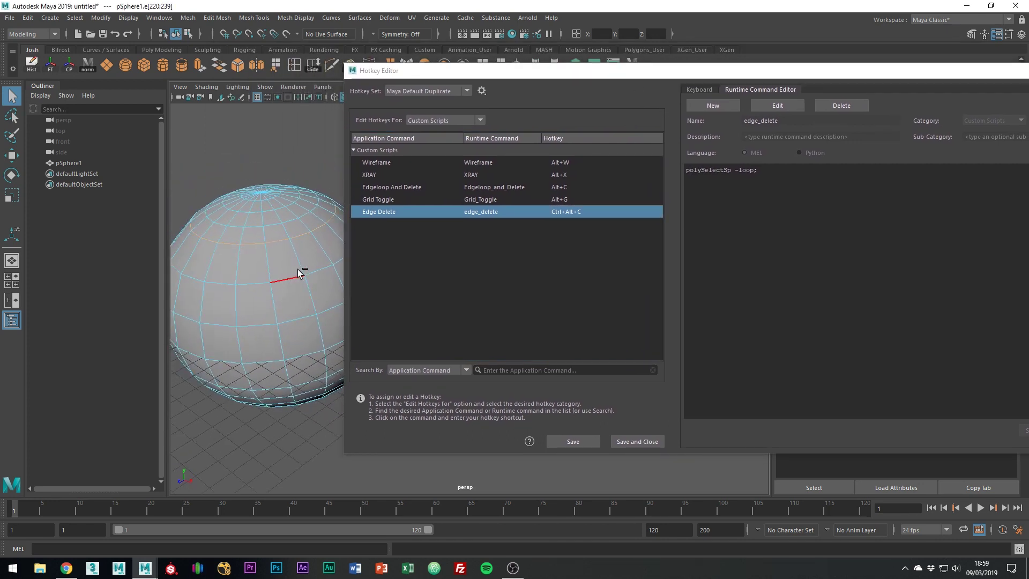
Search Menu items for 'dele' and copy the Delete Edge/Vertex script performPolyDeleteElements
{"action": "left_click", "coordinate": [435, 262]}
{"action": "left_click", "coordinate": [438, 120]}
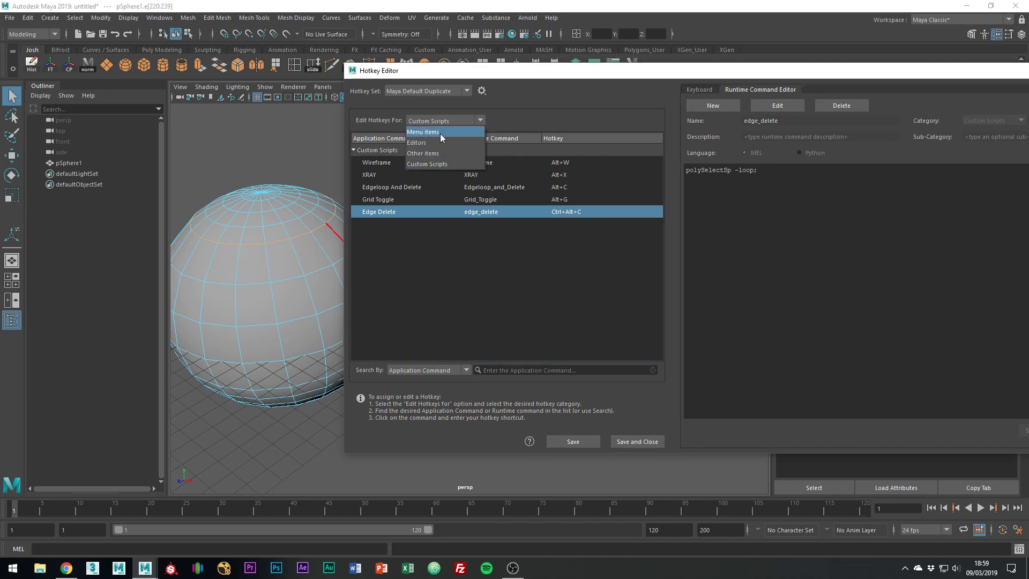
{"action": "left_click", "coordinate": [440, 132]}
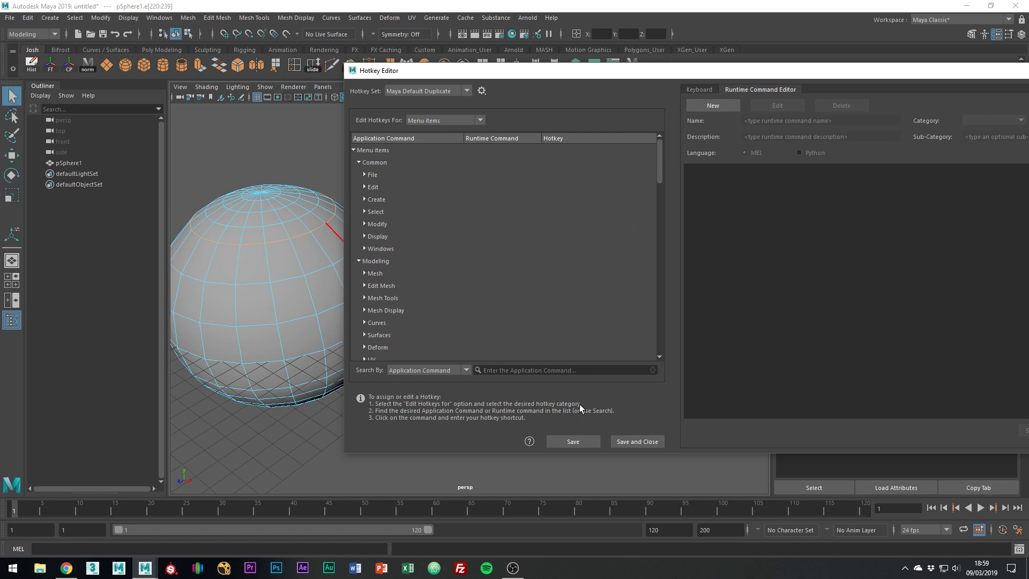
{"action": "left_click", "coordinate": [530, 371]}
{"action": "type", "text": "delet"}
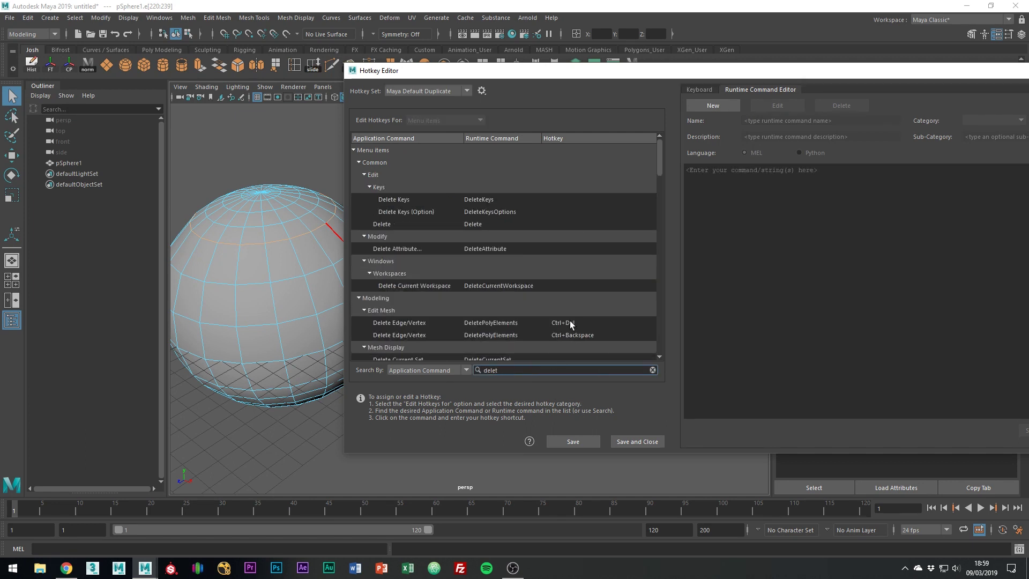
{"action": "left_click", "coordinate": [570, 322]}
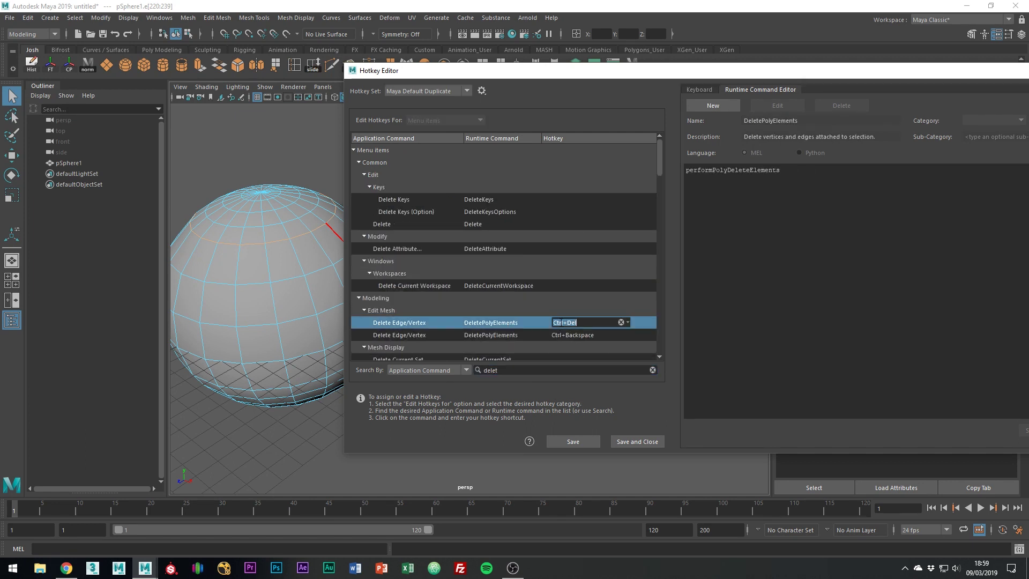
{"action": "key", "text": "ctrl+c"}
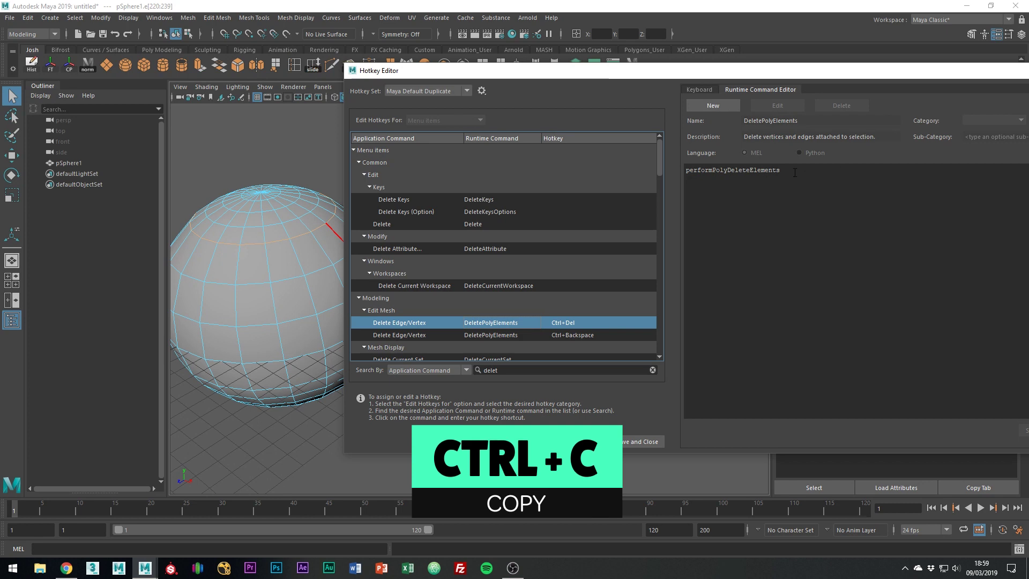
{"action": "left_click_drag", "start_coordinate": [779, 171], "coordinate": [688, 171]}
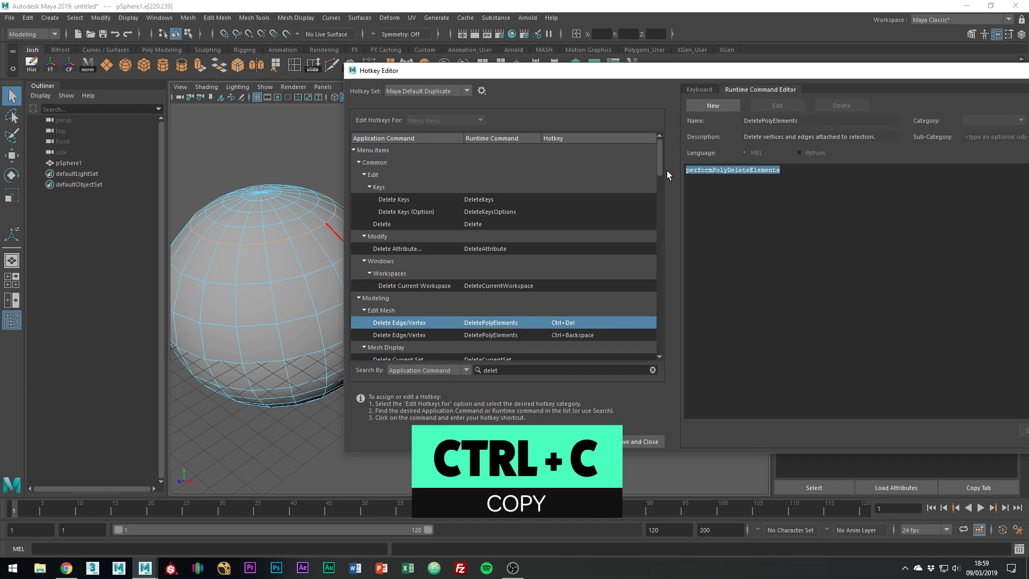
Append performPolyDeleteElements to edge_delete's script in Custom Scripts and save the command
{"action": "left_click", "coordinate": [652, 370]}
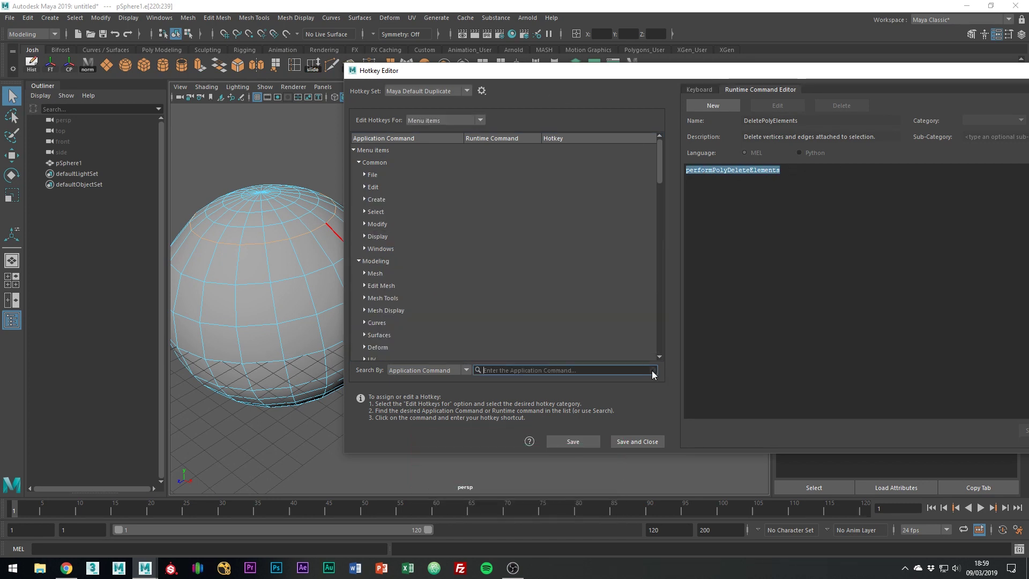
{"action": "left_click", "coordinate": [453, 121]}
{"action": "left_click", "coordinate": [433, 162]}
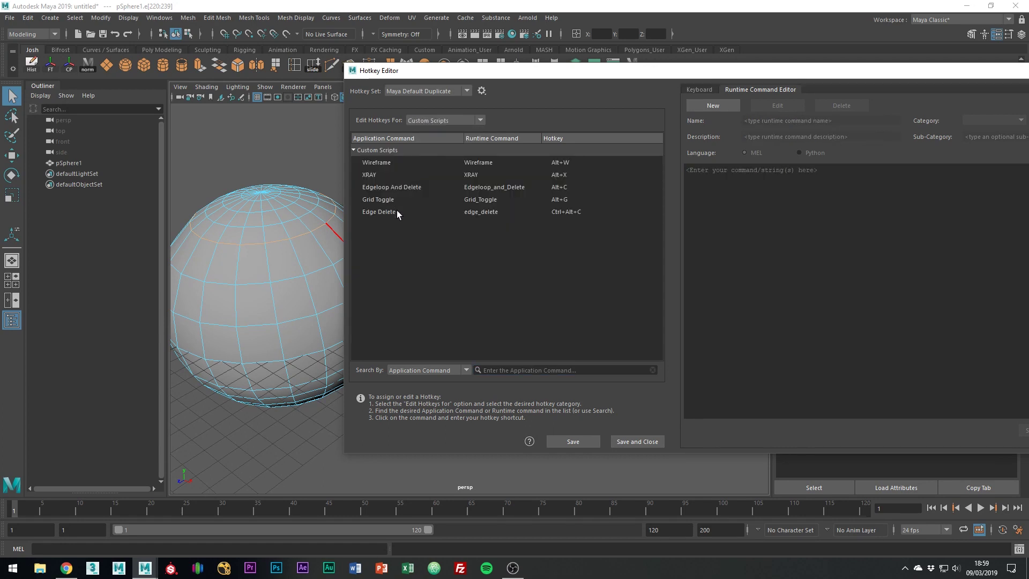
{"action": "left_click", "coordinate": [396, 211]}
{"action": "left_click", "coordinate": [790, 109]}
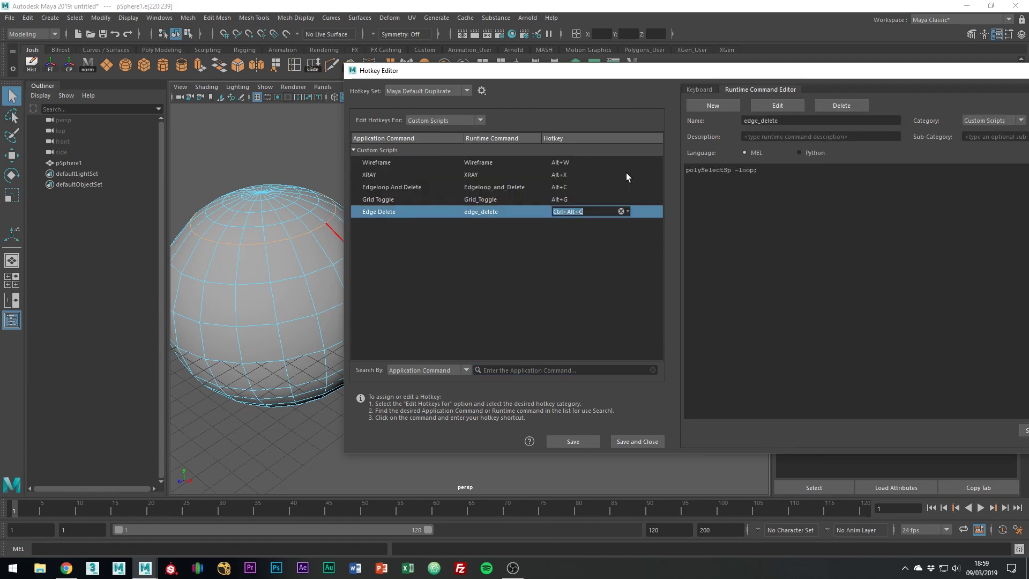
{"action": "left_click", "coordinate": [808, 170]}
{"action": "key", "text": "ctrl+v"}
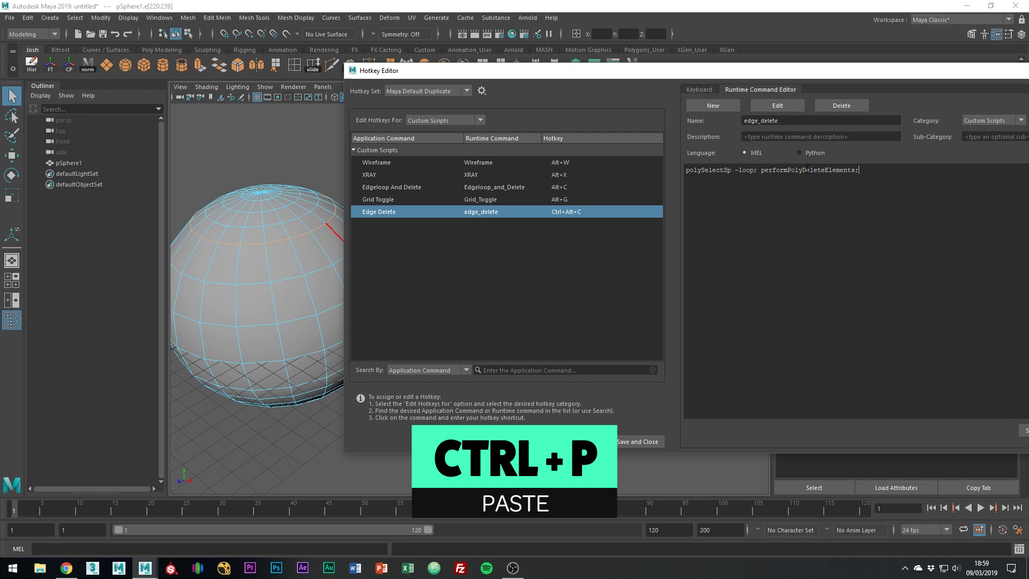
{"action": "left_click_drag", "start_coordinate": [780, 73], "coordinate": [708, 60]}
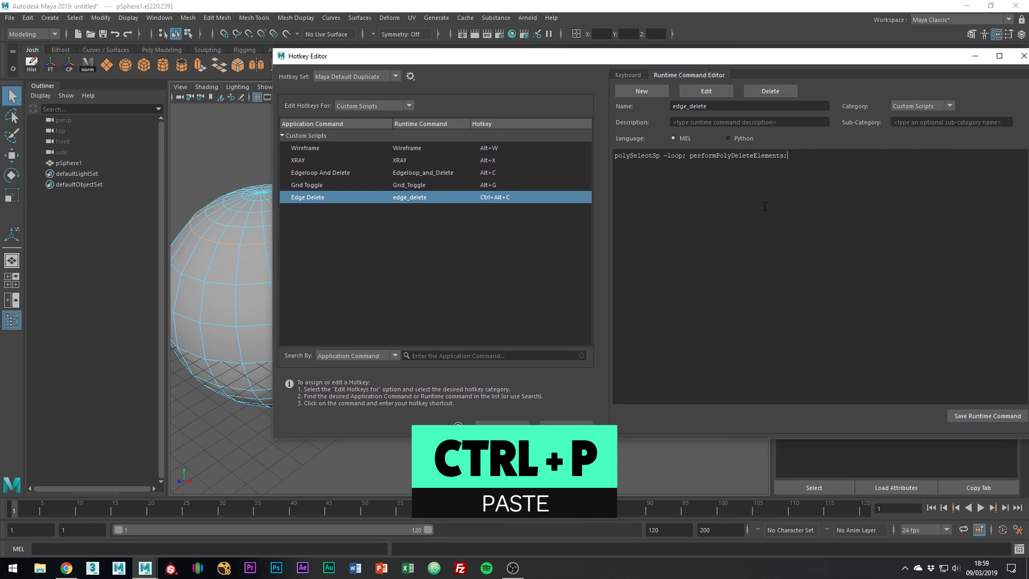
{"action": "left_click", "coordinate": [971, 418]}
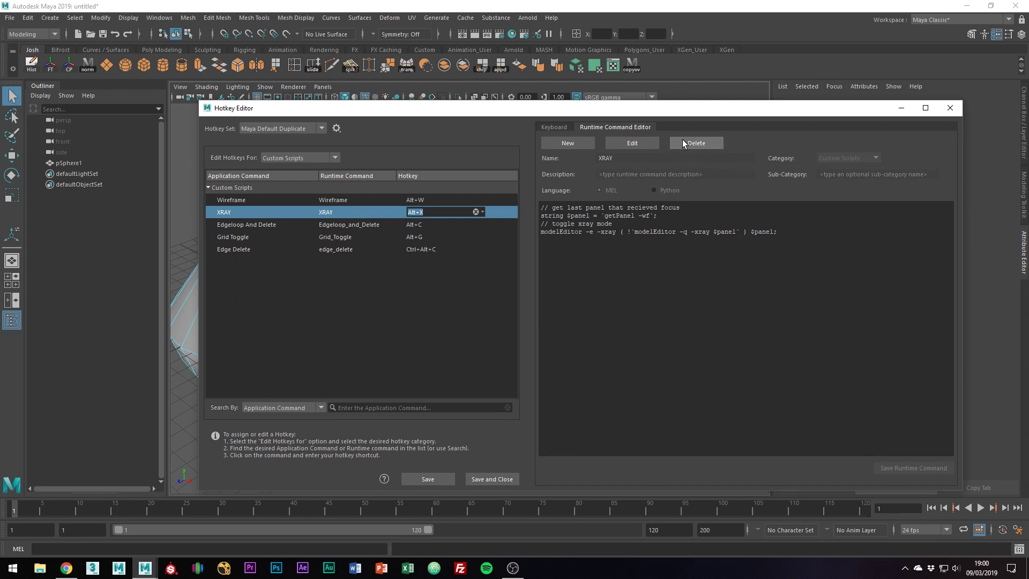
Edit the copyuv shelf button to show its attribute-transfer Python script in the Shelf Editor
{"action": "left_click_drag", "start_coordinate": [676, 107], "coordinate": [645, 110]}
{"action": "right_click", "coordinate": [630, 67]}
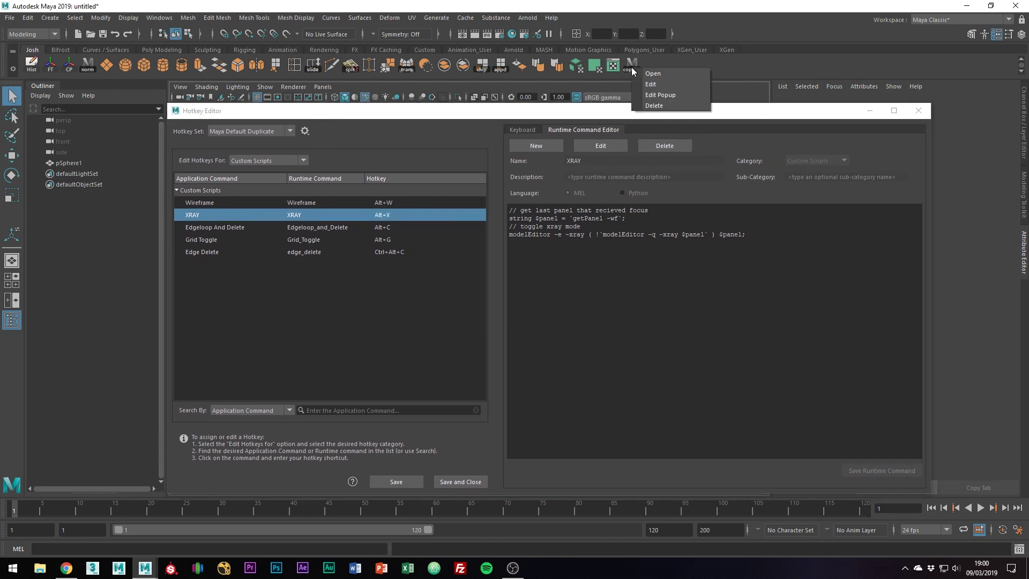
{"action": "left_click", "coordinate": [645, 82]}
{"action": "left_click", "coordinate": [476, 349]}
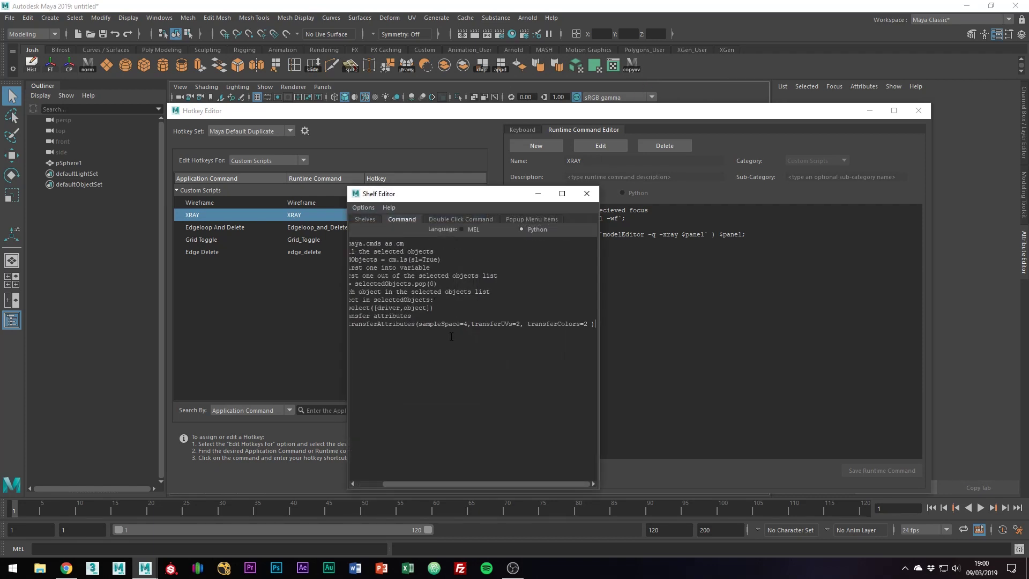
{"action": "left_click_drag", "start_coordinate": [405, 484], "coordinate": [381, 477]}
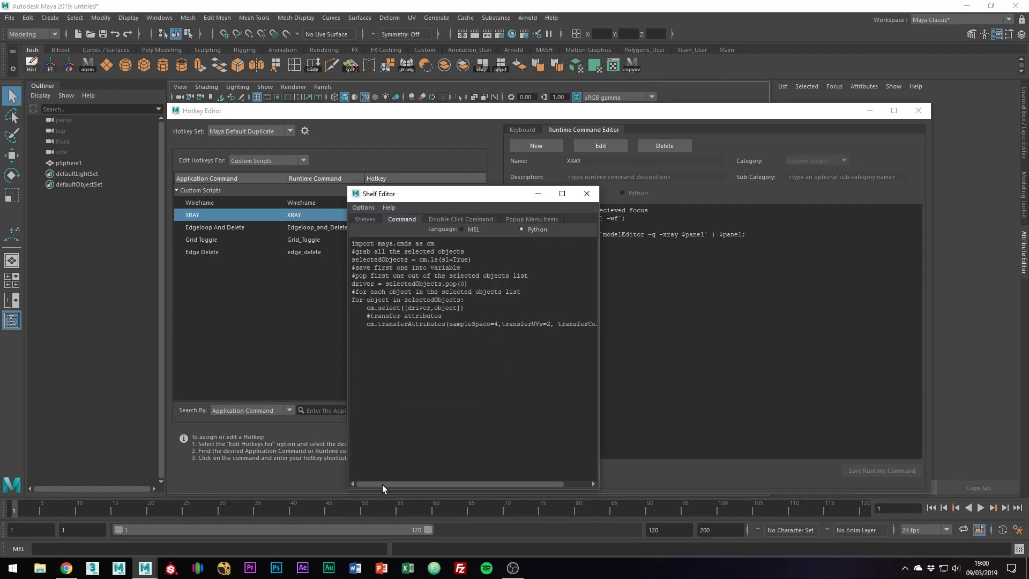